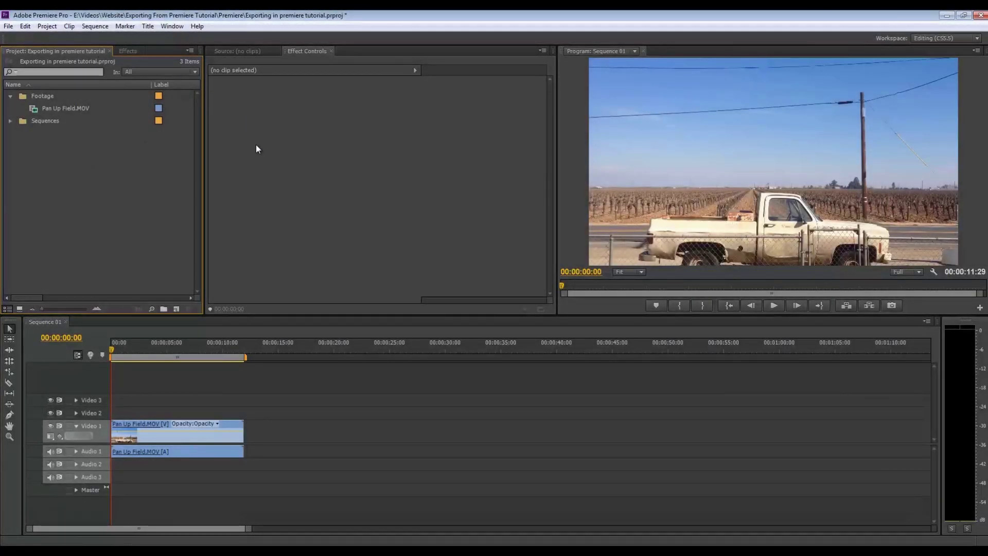
- Move Sequence 01's playhead to 00:00:03:18 in the Pan Up Field.MOV truck shot
click(190, 432)
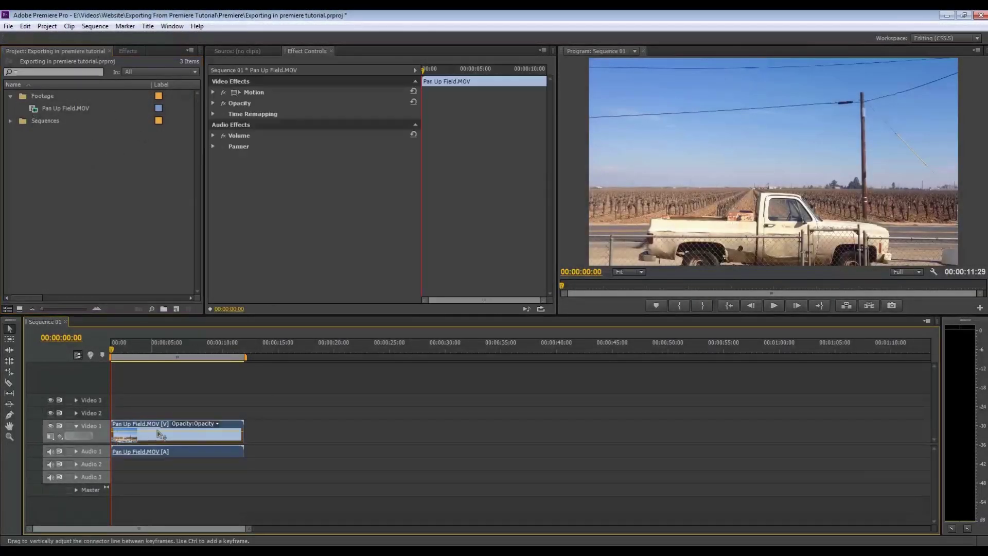
click(143, 394)
mouse_move(138, 350)
mouse_down()
mouse_move(215, 352)
mouse_move(153, 349)
mouse_up()
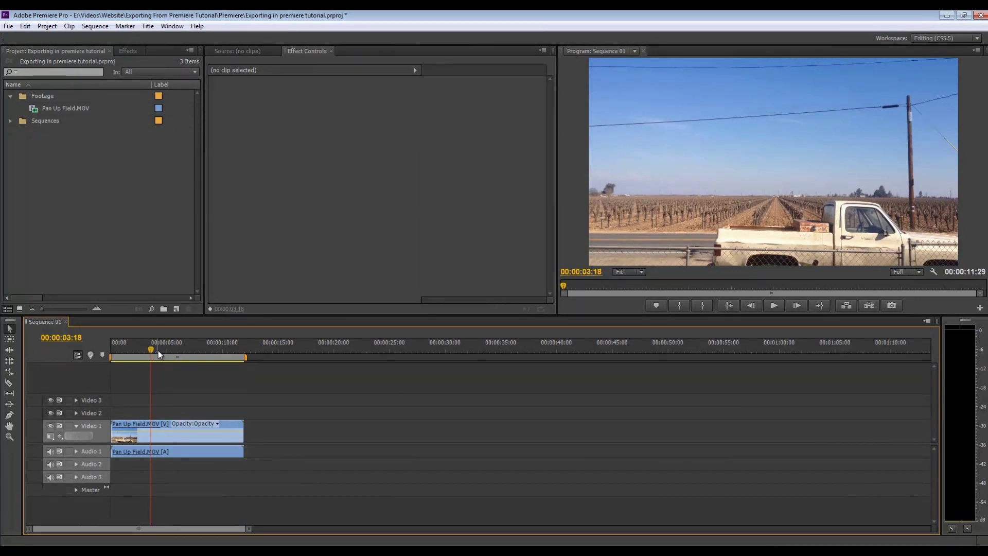
click(8, 26)
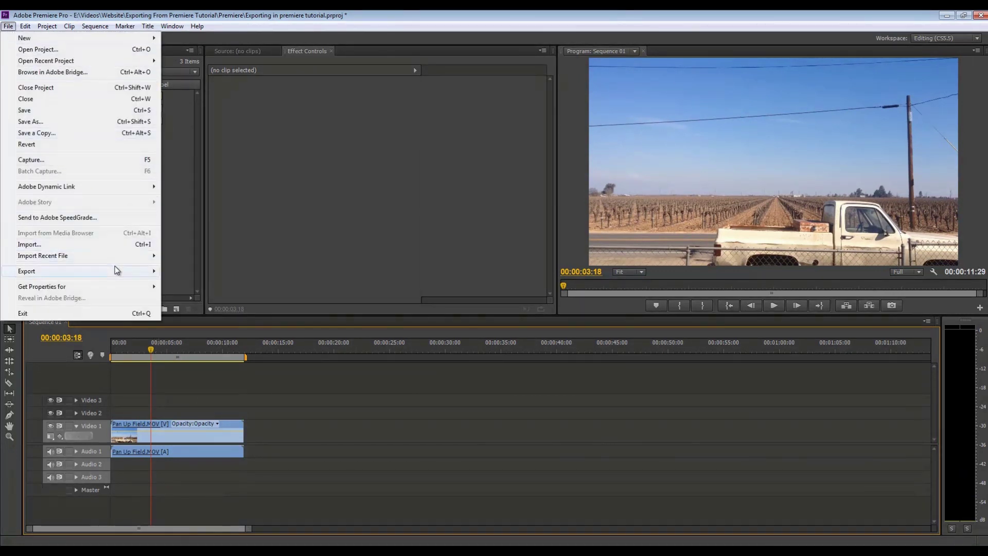
- Open the Export Settings dialog for Sequence 01 via File > Export > Media and enlarge it
mouse_move(147, 273)
click(180, 271)
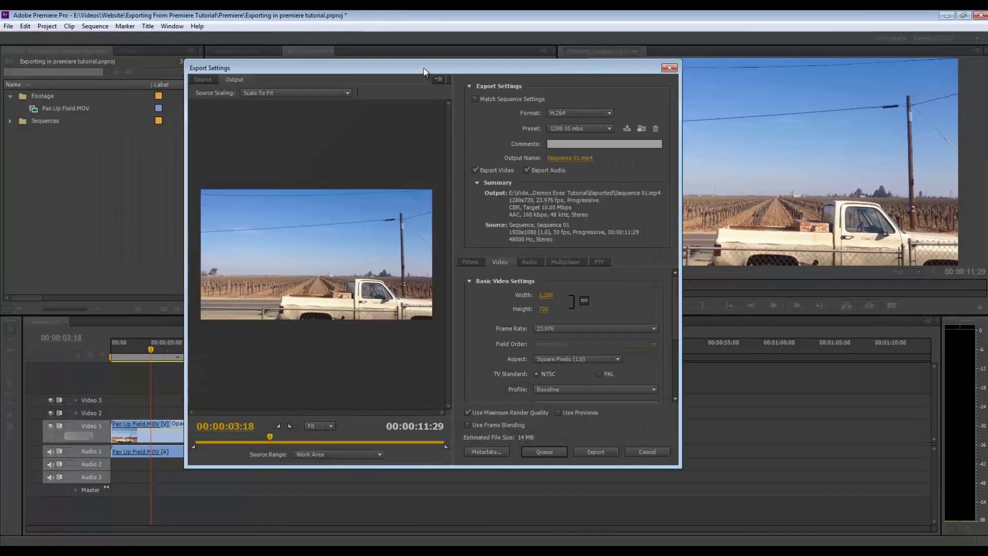
drag(424, 68, 355, 71)
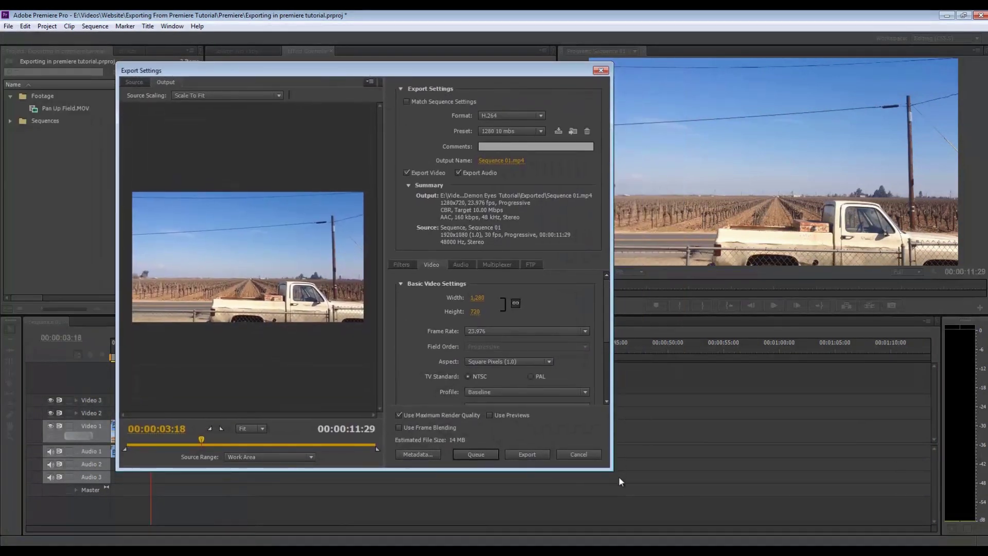
drag(606, 468, 646, 450)
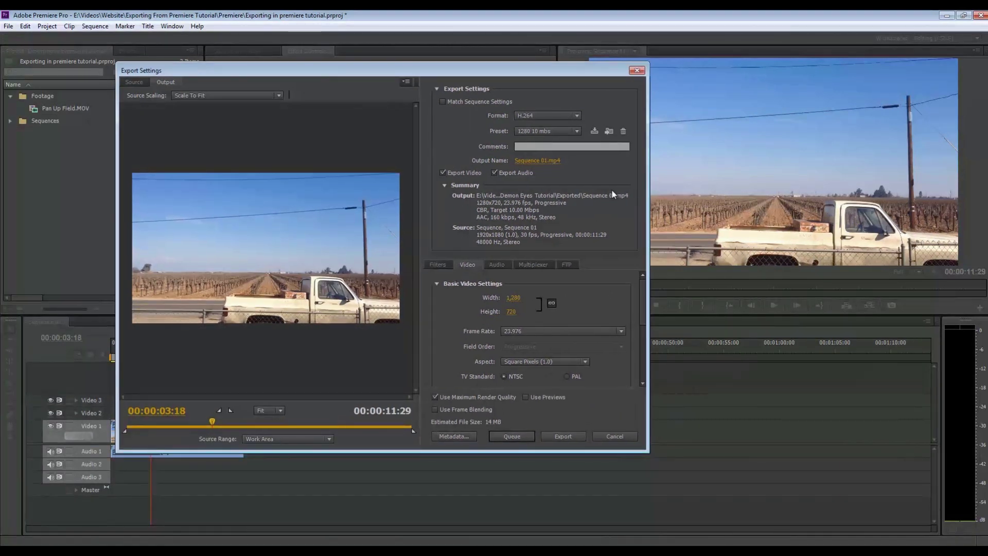
- Toggle Match Sequence Settings on and off, keeping H.264 with the 1280 10 Mbps preset
click(442, 102)
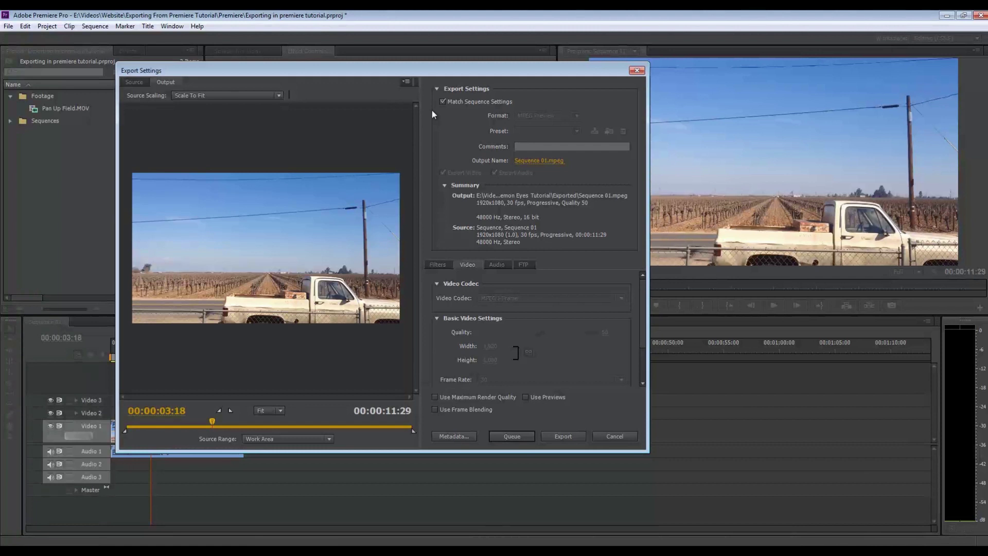
click(442, 102)
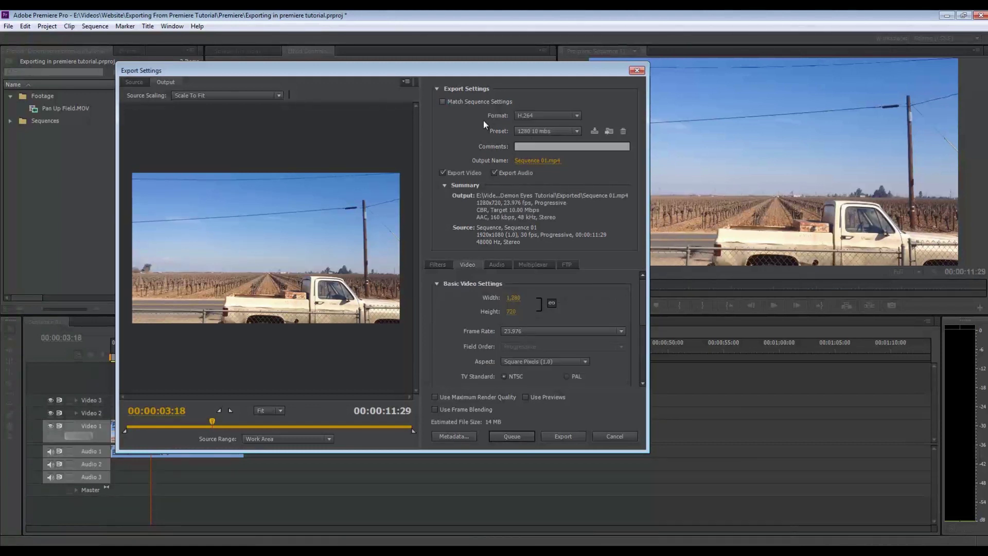
click(537, 117)
- Keep H.264 as the export format and bring up its full preset list
click(537, 116)
click(532, 113)
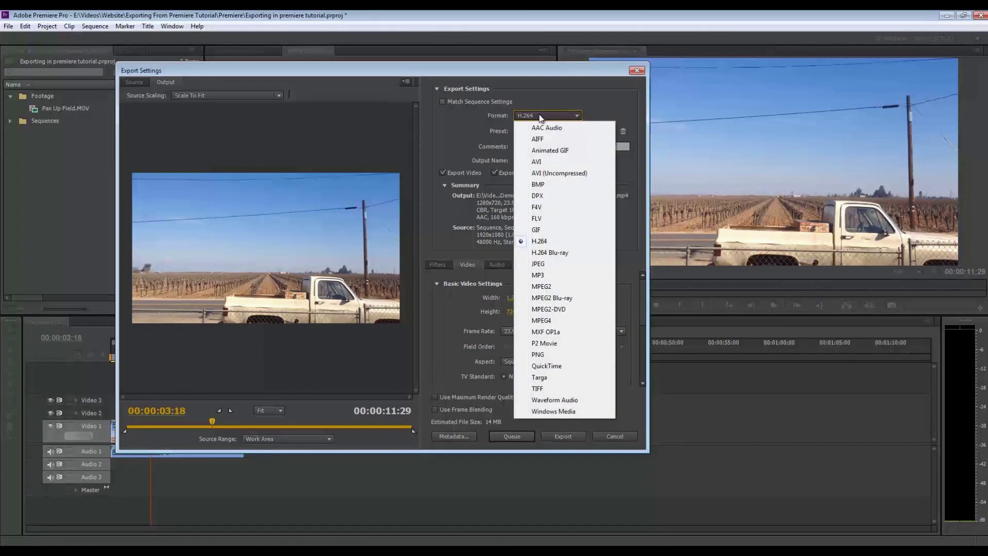
click(547, 114)
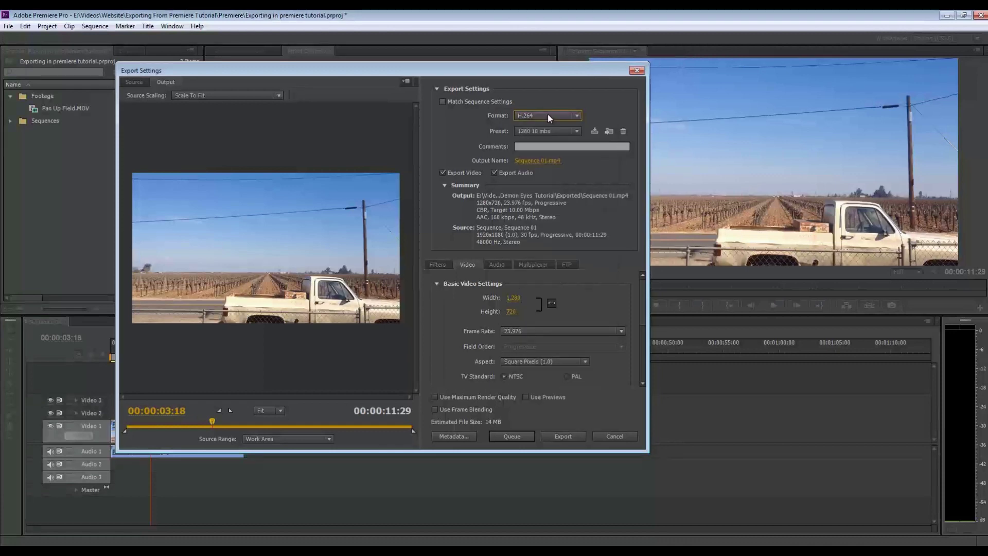
click(547, 114)
click(558, 241)
click(564, 132)
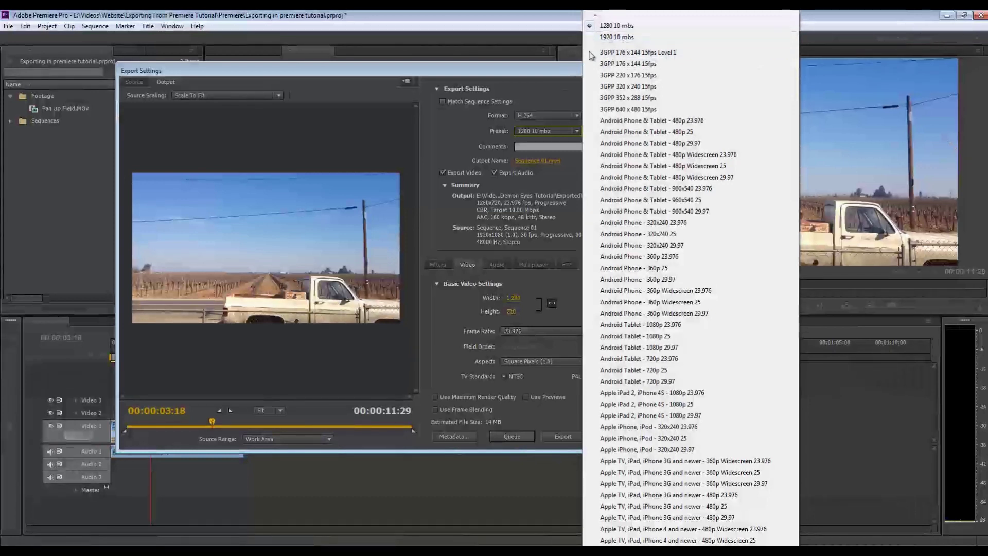
- Switch the export format from AVI back to H.264 and reopen its preset list
click(568, 116)
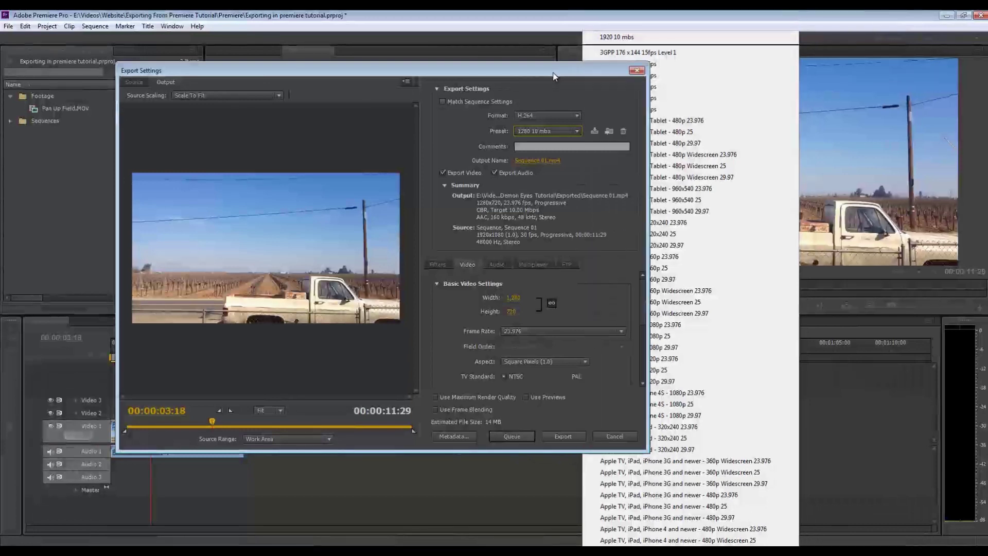
scroll(569, 118, up, 7)
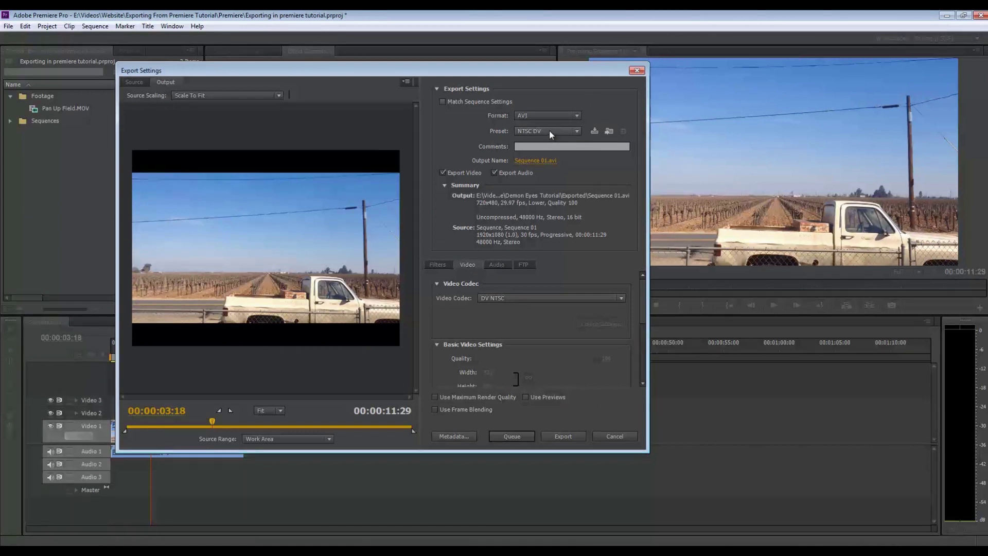
click(562, 114)
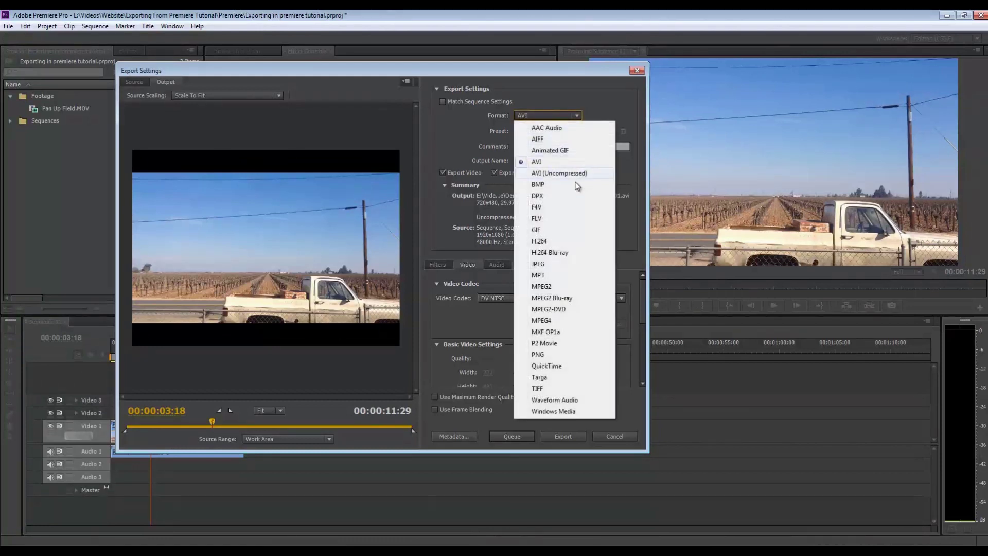
click(566, 241)
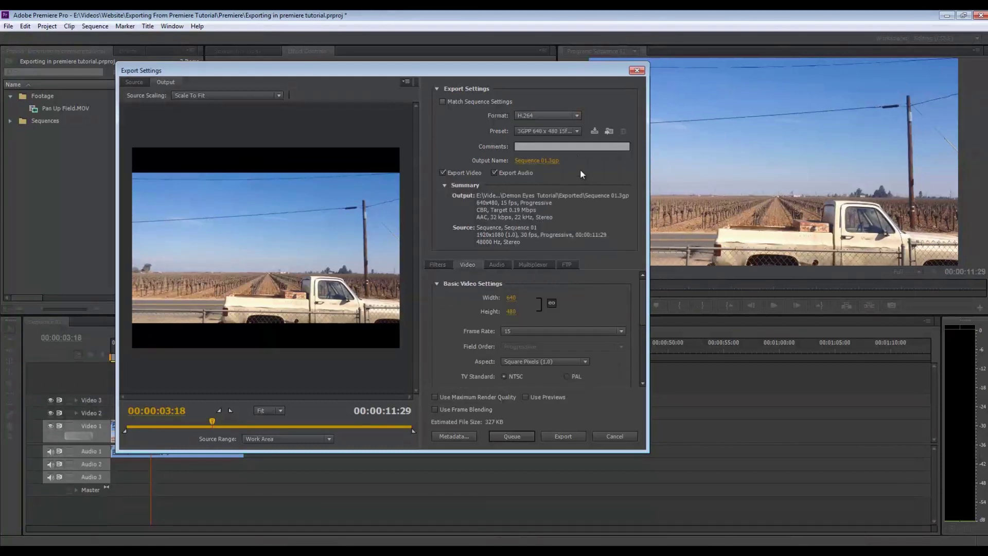
click(558, 129)
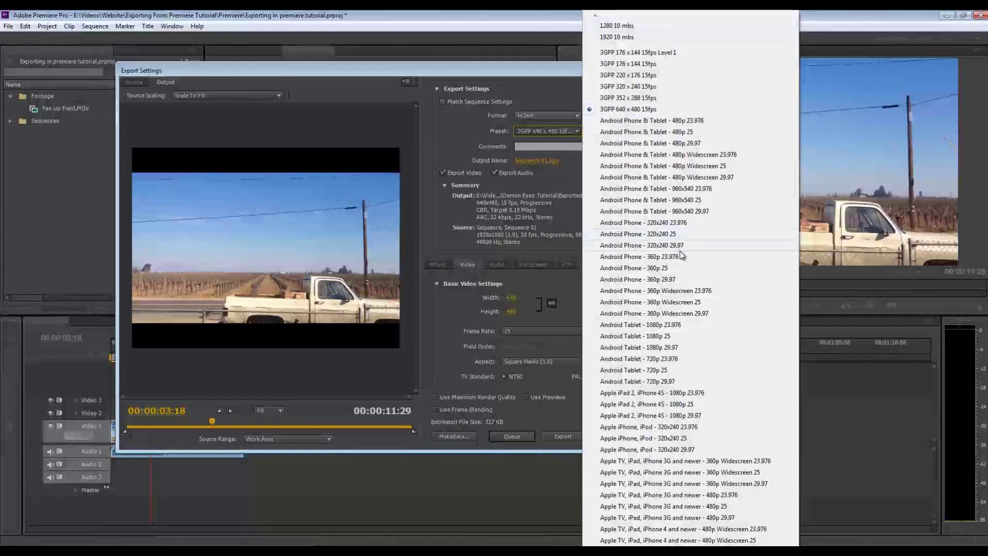
- Choose the HD 1080p 29.97 preset for 1920x1080 output at 29.97 fps
scroll(690, 283, down, 4)
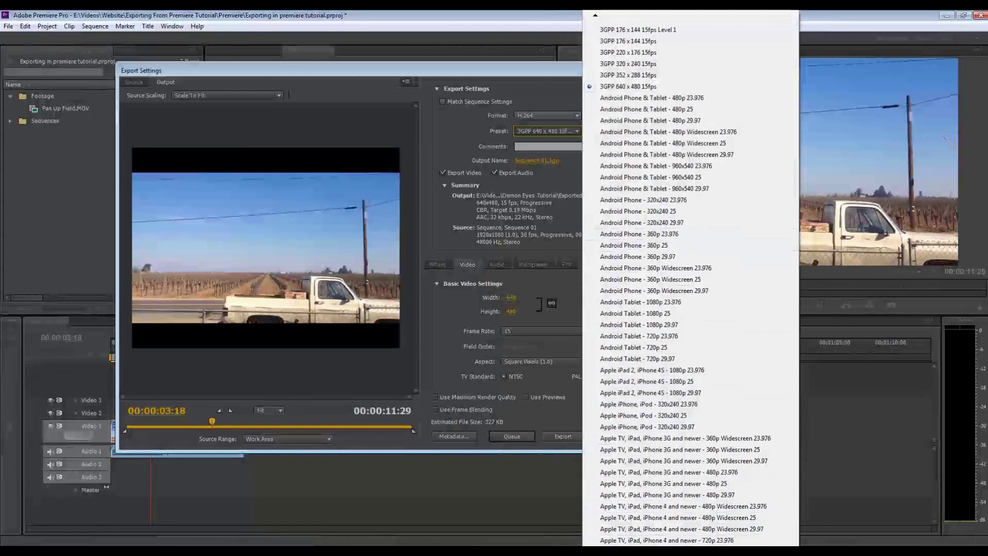
scroll(689, 283, down, 4)
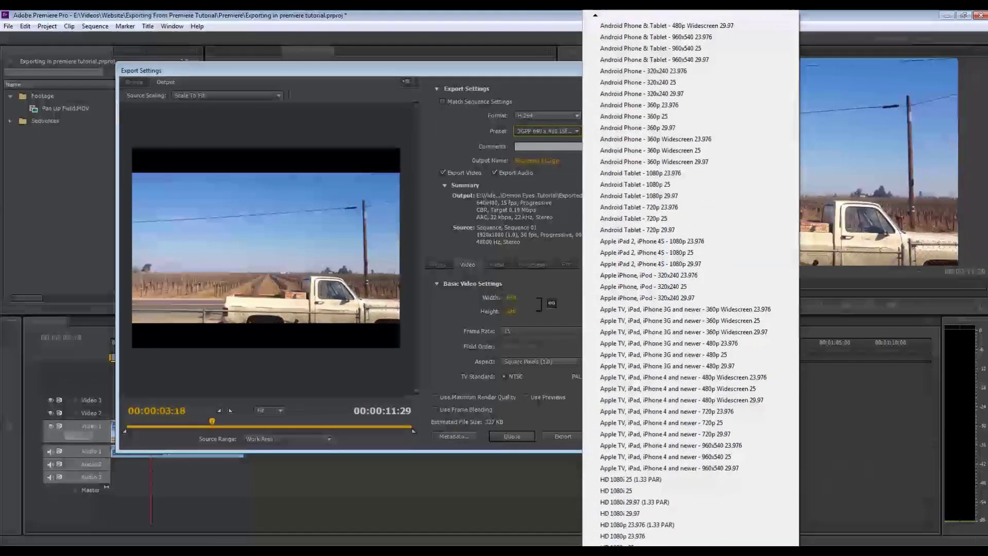
scroll(687, 409, down, 2)
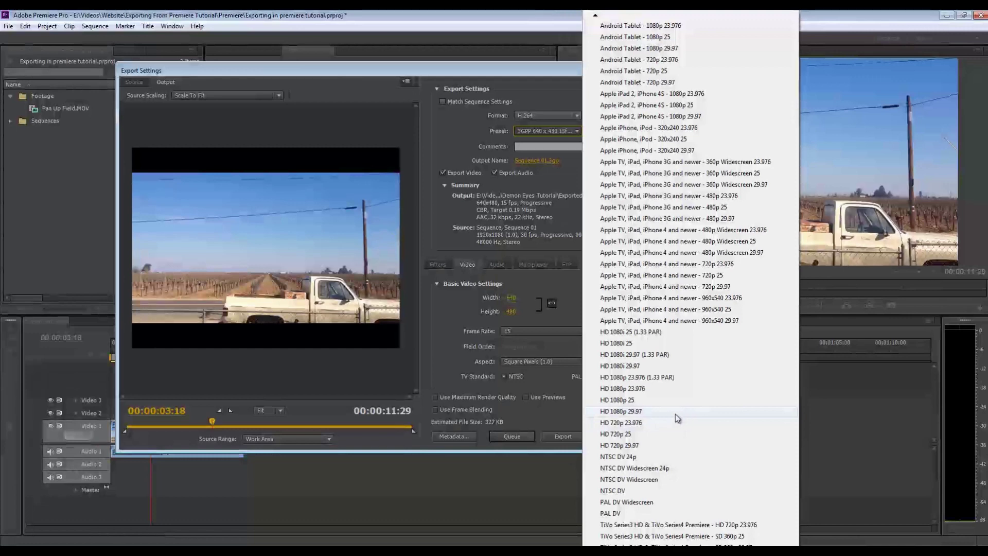
click(643, 412)
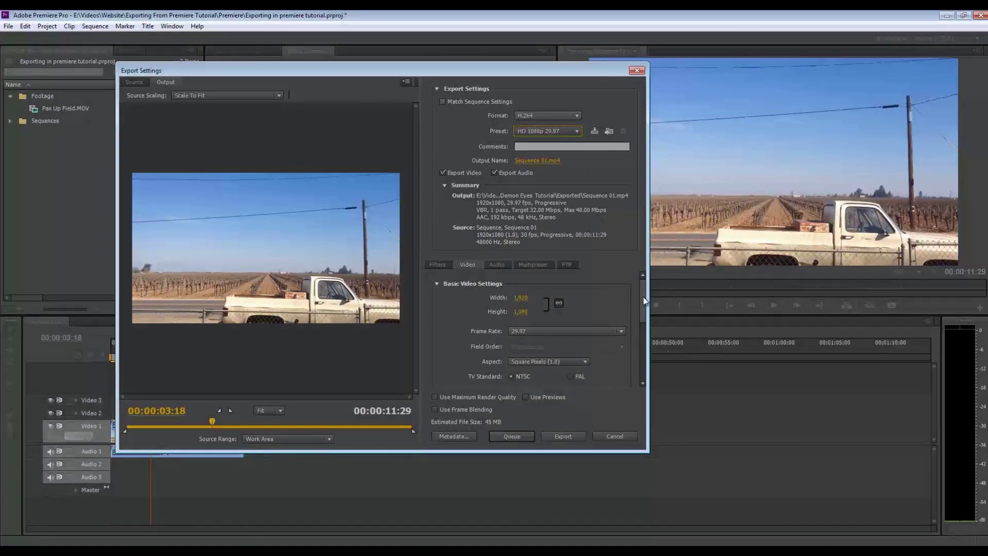
drag(642, 296, 643, 301)
scroll(643, 298, down, 1)
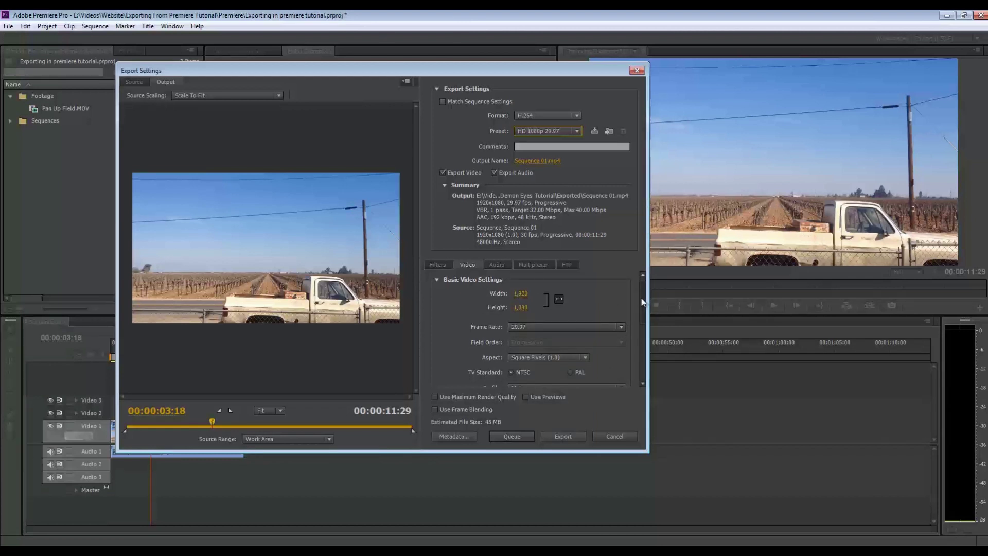
click(568, 363)
click(568, 365)
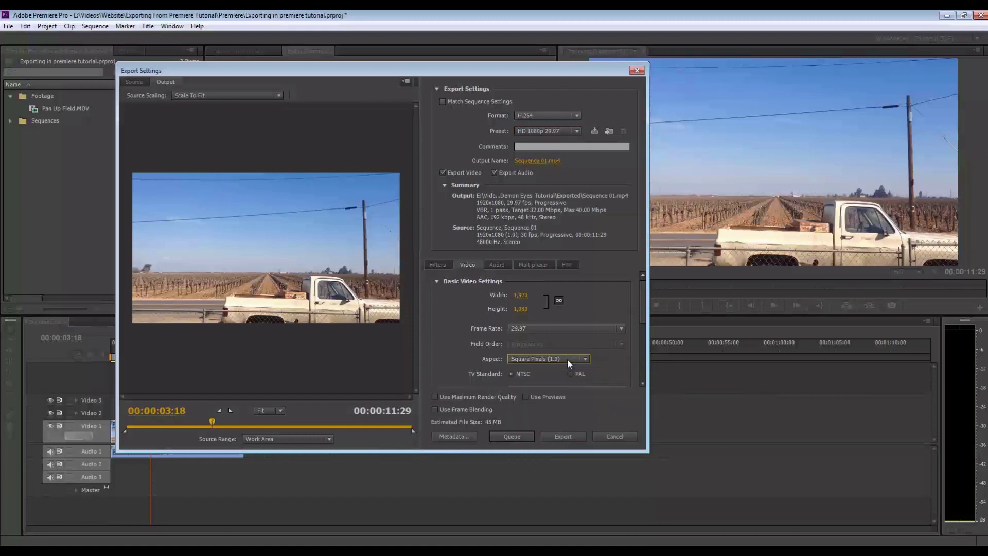
scroll(528, 324, down, 3)
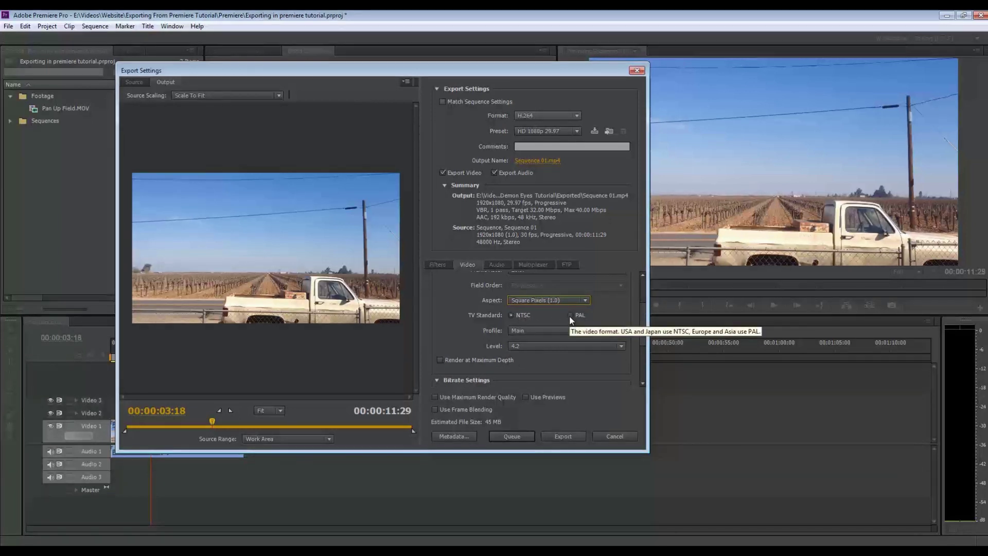
scroll(643, 329, down, 3)
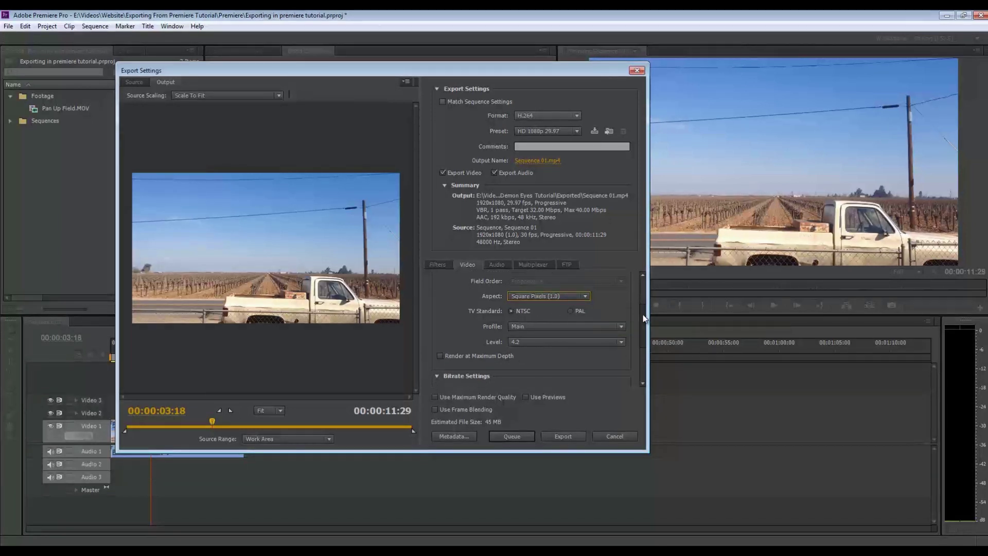
scroll(644, 335, down, 2)
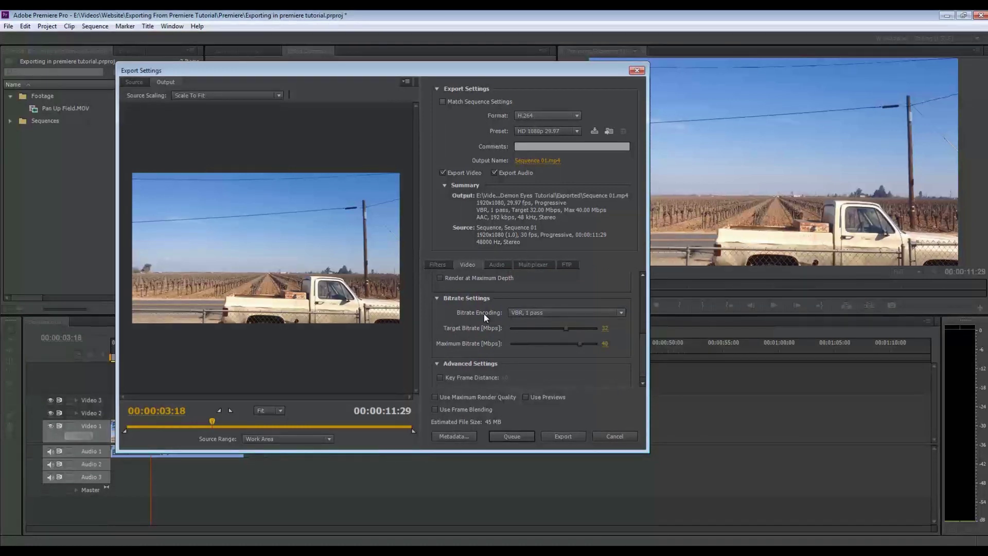
- Set bitrate encoding to CBR with a 10 Mbps target bitrate
click(527, 314)
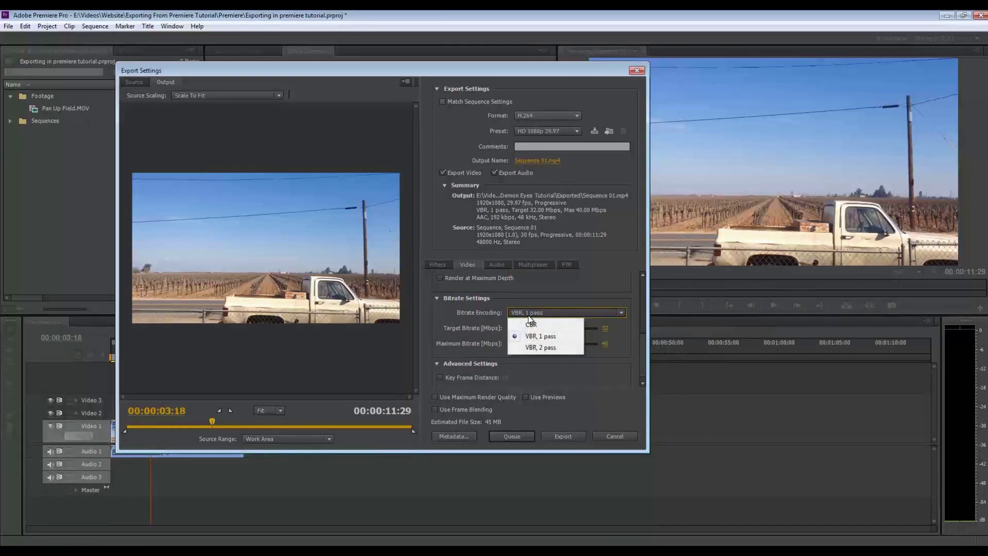
click(563, 327)
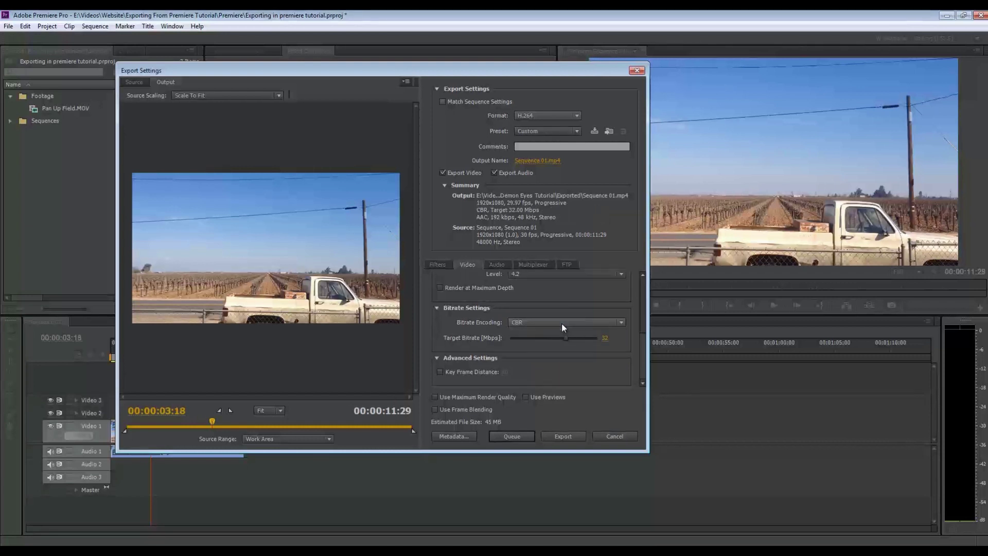
click(605, 339)
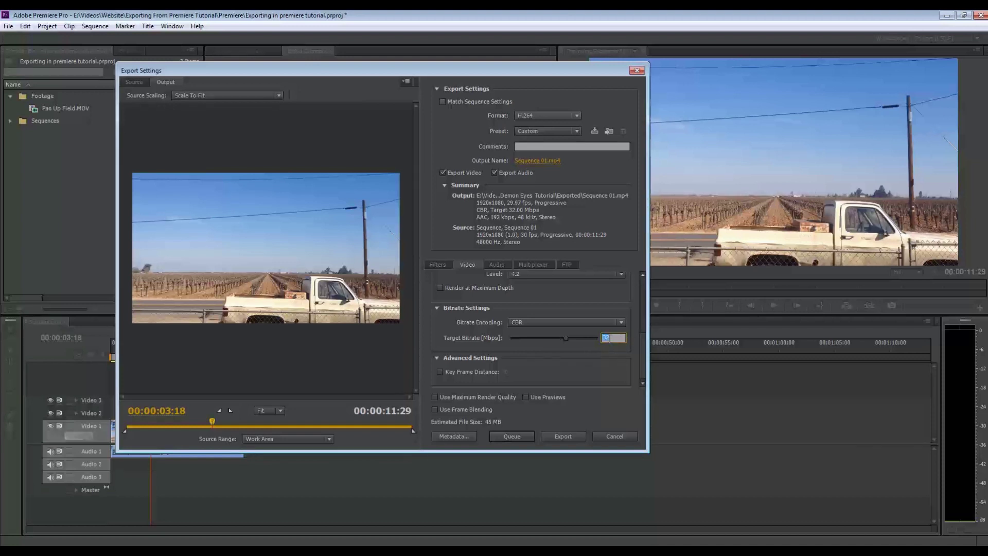
text(10)
click(607, 359)
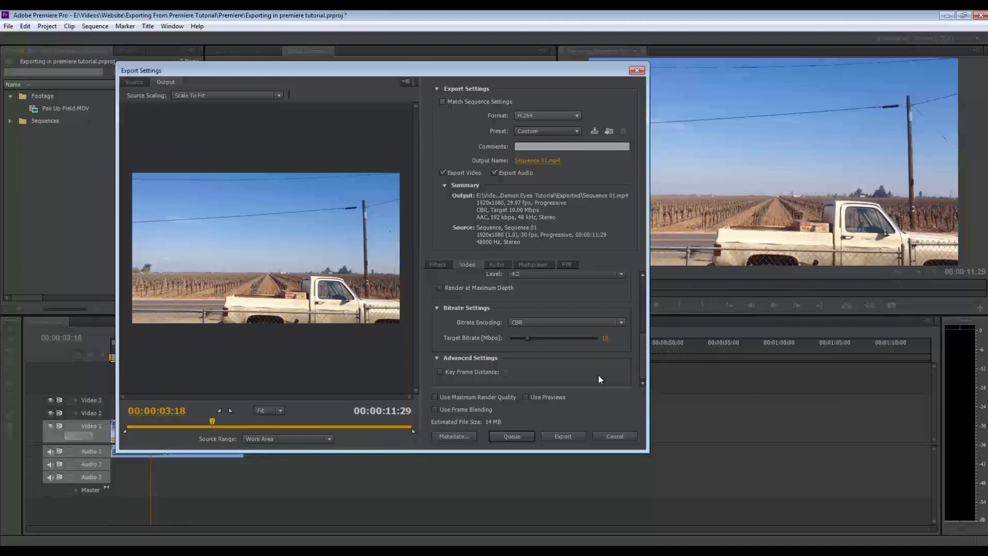
- Review the Audio export settings, then return to the Video settings
click(500, 265)
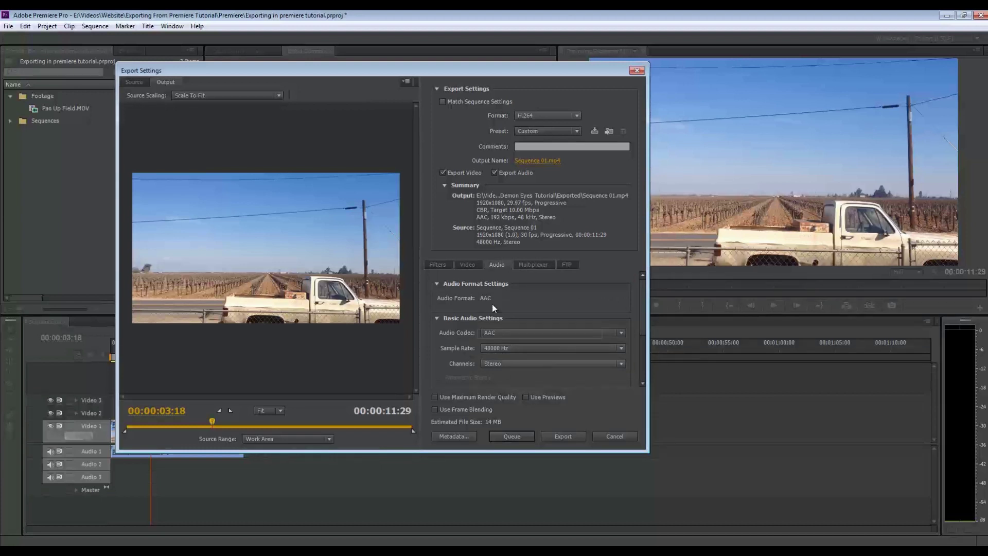
click(466, 265)
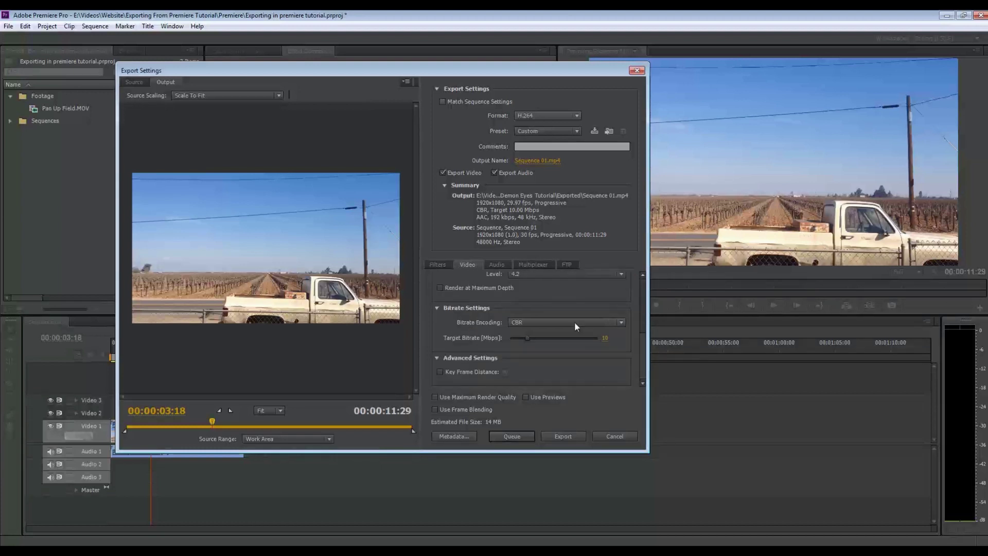
drag(641, 359, 652, 282)
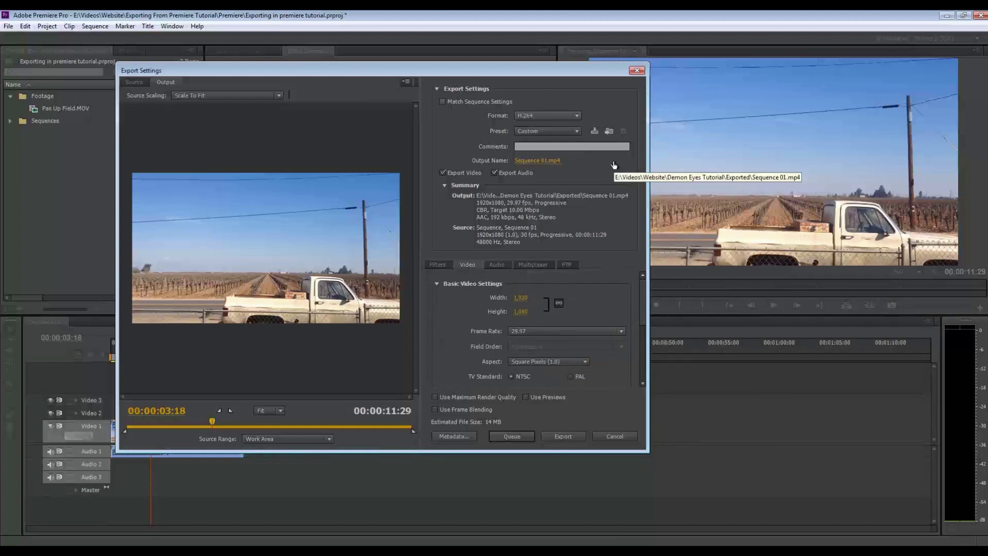
- Save the current export settings as a custom preset named '1920 10 mbs'
click(594, 131)
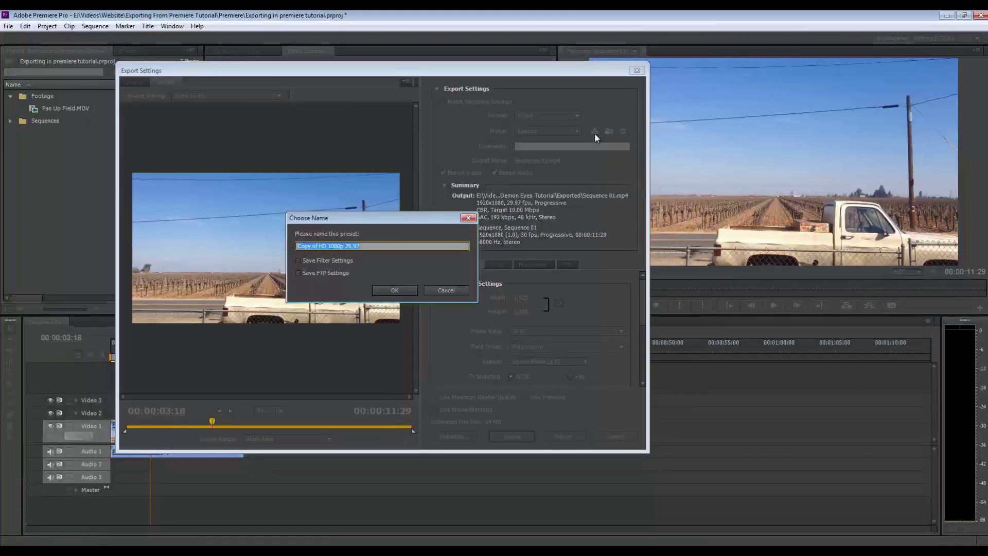
click(329, 246)
drag(329, 246, 256, 243)
click(381, 245)
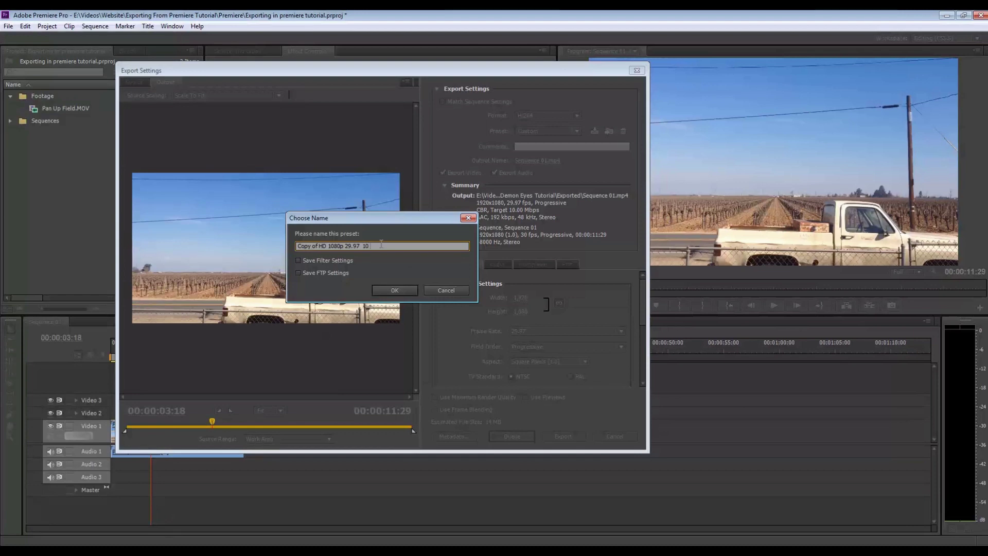
click(402, 290)
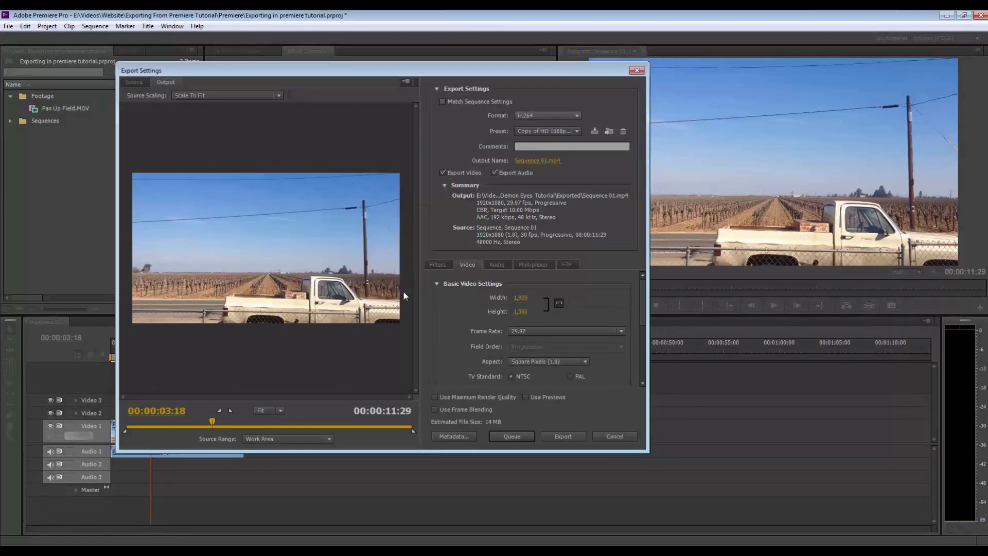
- Select the saved 1920 10 mbs preset from the Preset list
click(577, 131)
click(638, 64)
click(567, 131)
click(669, 38)
- Export Sequence 01 to MP4 using the 1920 10 mbs preset
scroll(644, 311, down, 5)
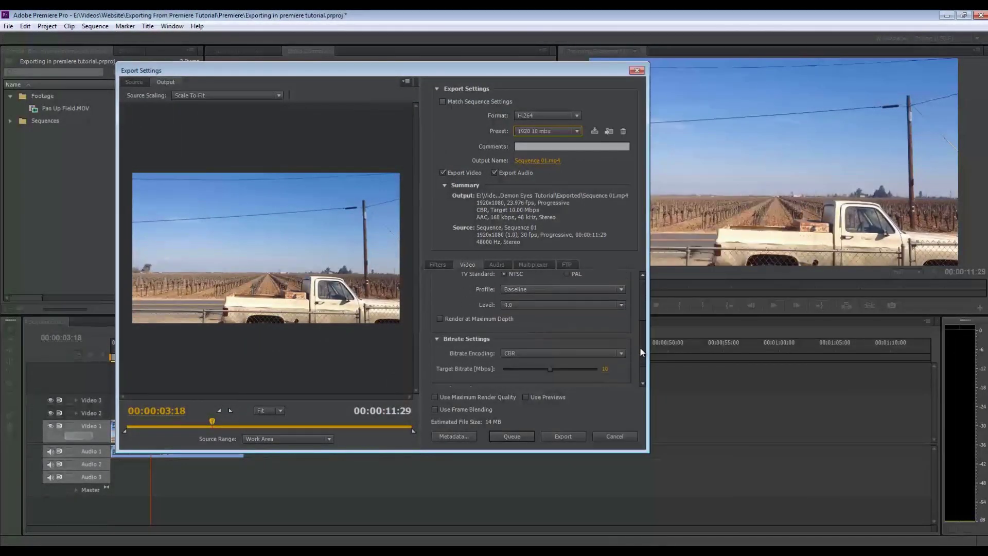
click(573, 435)
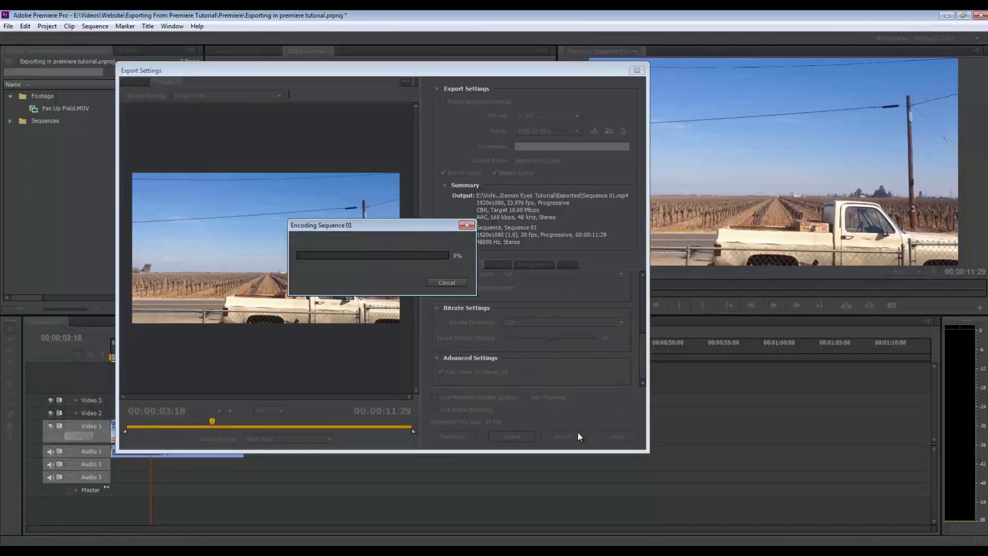